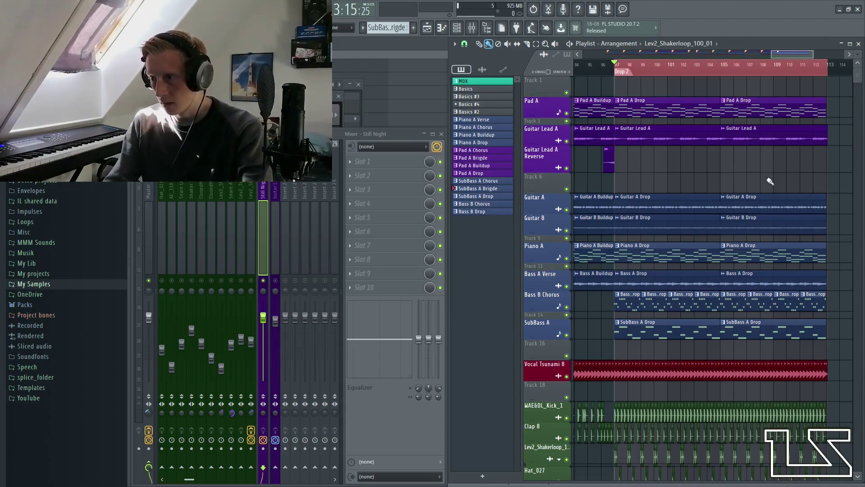
Play part of the Drop 2 section in the arrangement and stop playback.
key("space")
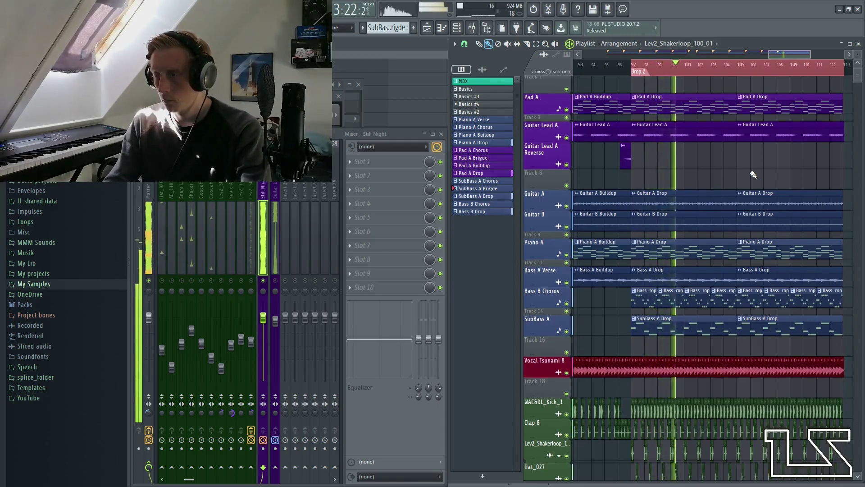
key("space")
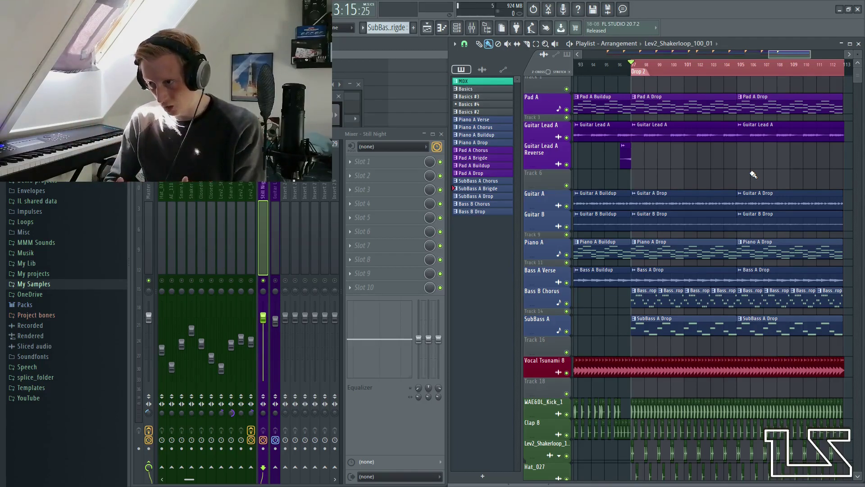
Load Maximus into the Still Night track's first effect slot, show its frequency bands, and remove it again.
left_click(400, 167)
left_click(507, 431)
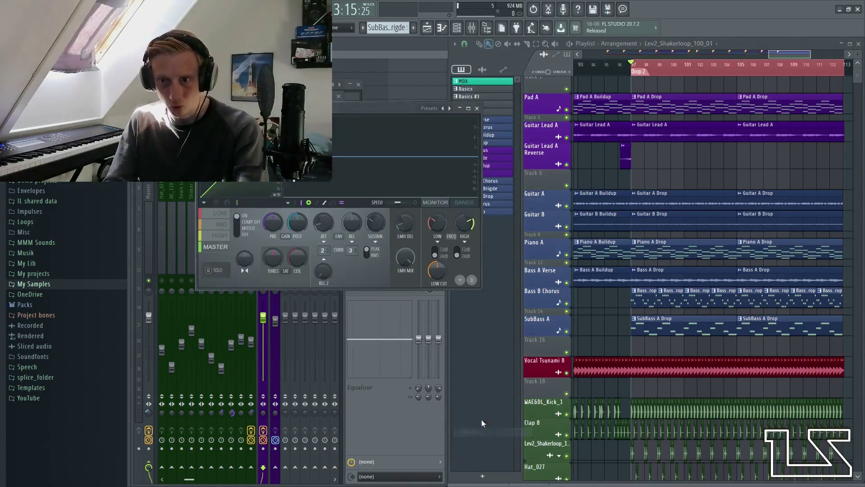
left_click(463, 204)
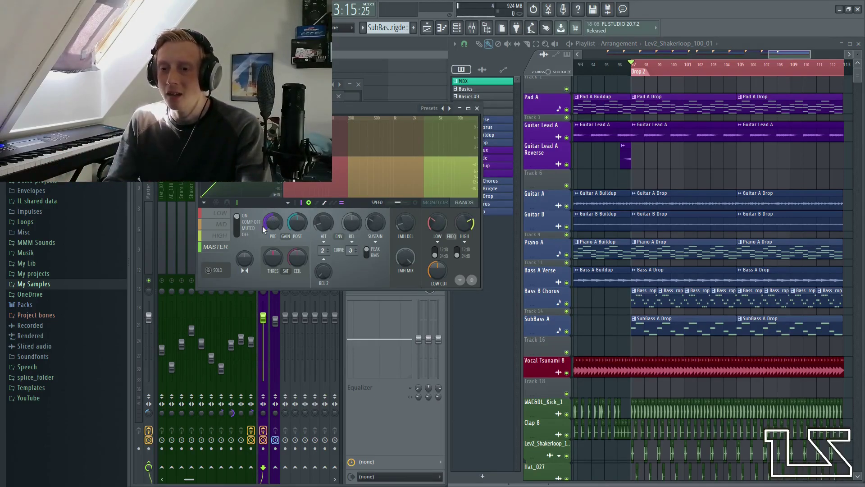
left_click(477, 109)
left_click(350, 162)
left_click(374, 181)
Load Patcher into the first effect slot, widen its window, and place the From FL Studio and To FL Studio nodes far apart.
left_click(376, 167)
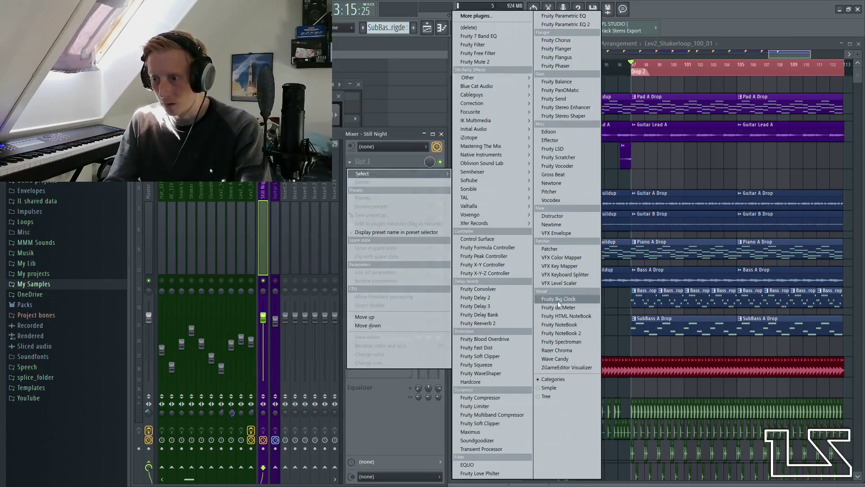
left_click(575, 252)
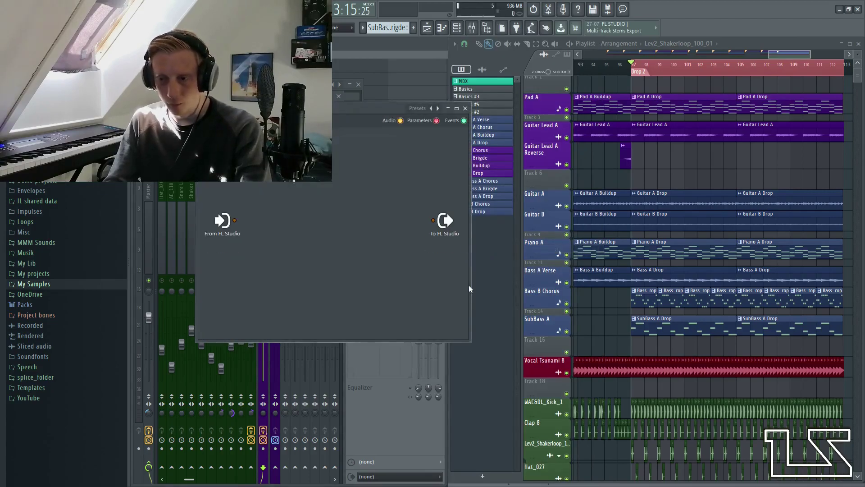
left_click_drag(472, 319, 733, 310)
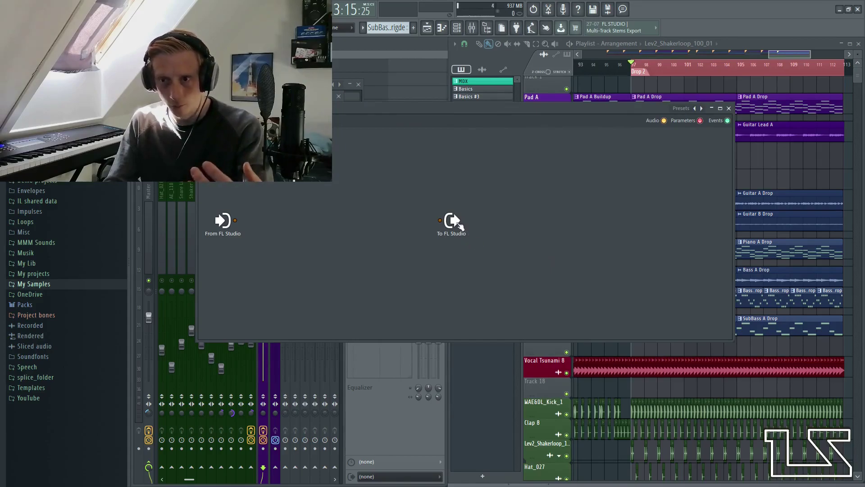
left_click_drag(459, 221, 699, 250)
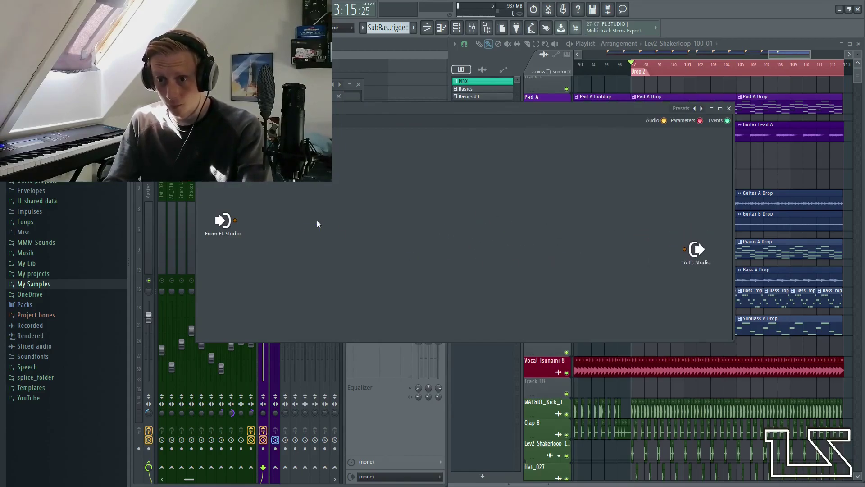
left_click_drag(226, 224, 242, 264)
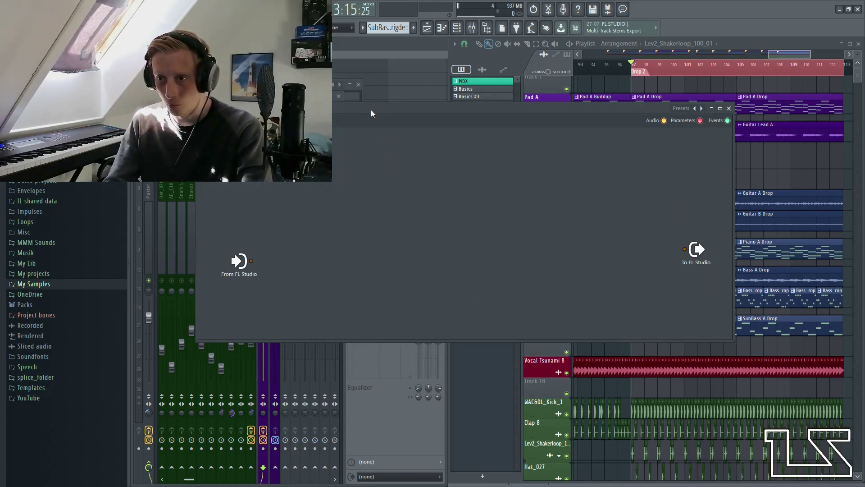
left_click_drag(371, 109, 391, 124)
Test playback without a connection and with From FL Studio wired directly to To FL Studio, and remove the direct connection.
key("space")
key("space")
left_click_drag(271, 276, 705, 263)
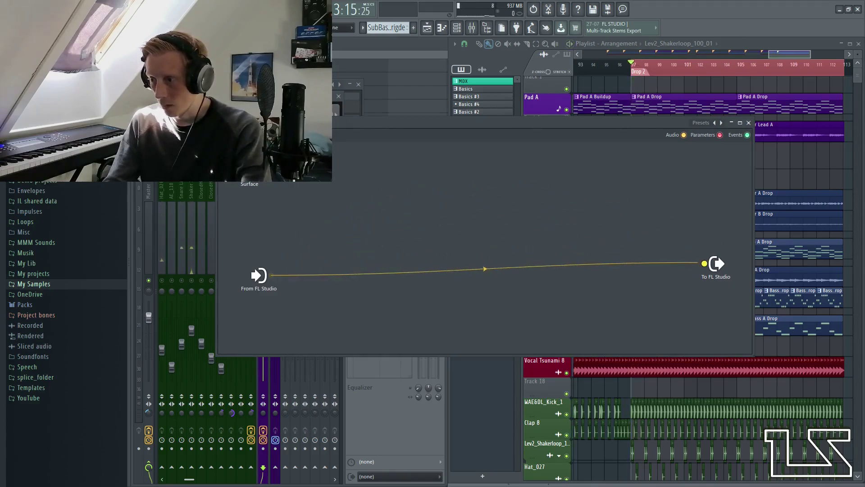
key("space")
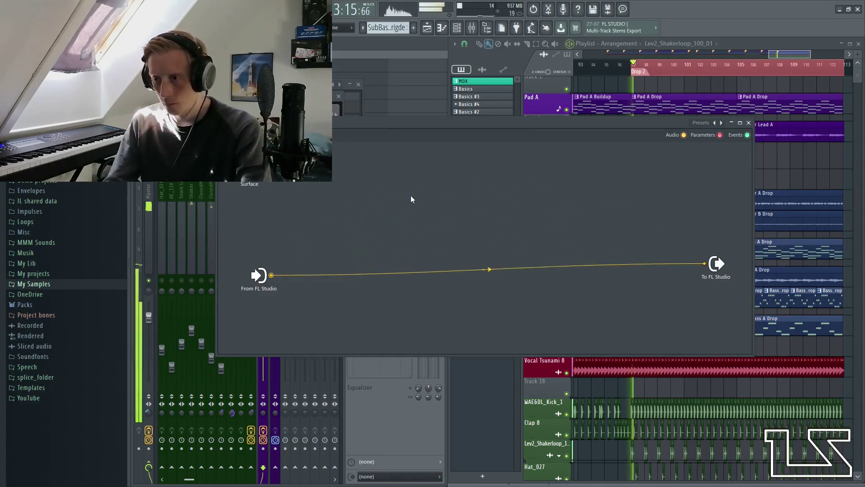
left_click_drag(705, 263, 315, 267)
key("space")
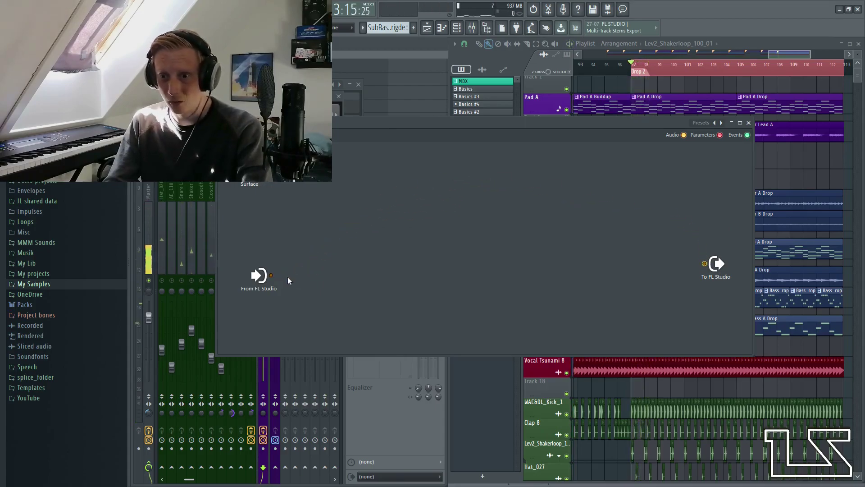
Add Maximus to the Patcher map between the input and output nodes and play the drop through it.
right_click(359, 219)
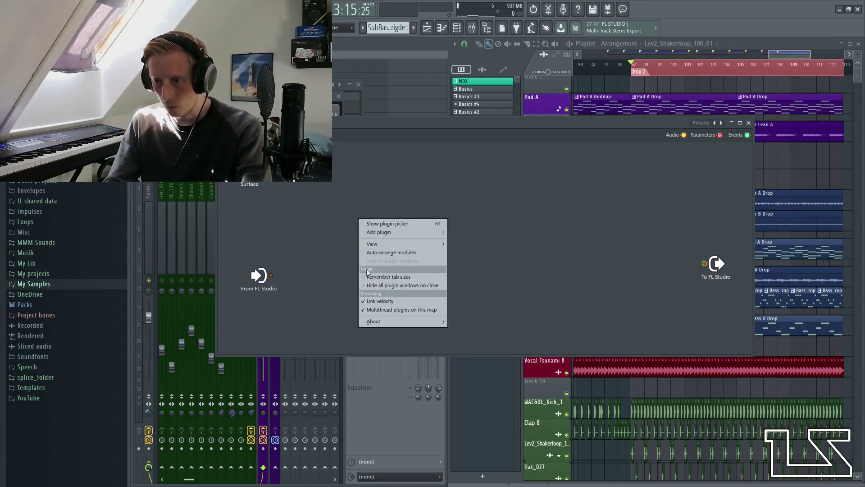
mouse_move(383, 230)
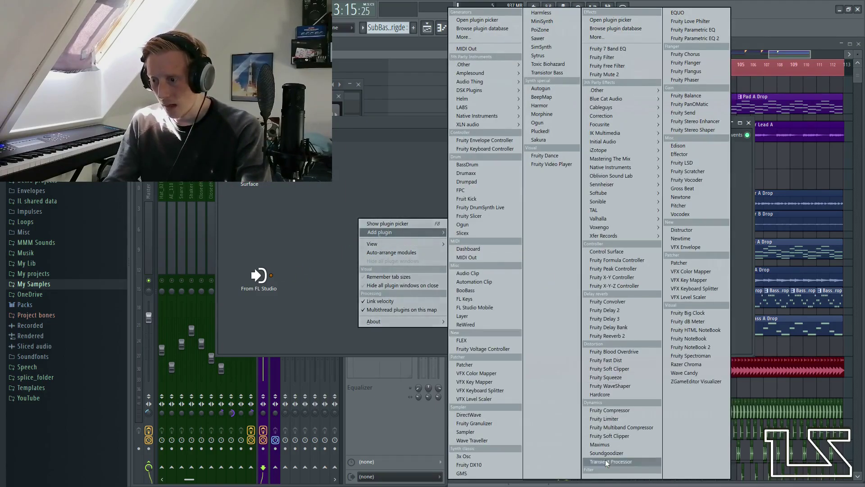
left_click(618, 446)
mouse_move(462, 246)
left_mouse_down()
mouse_move(471, 289)
mouse_move(466, 250)
mouse_move(468, 259)
left_mouse_up()
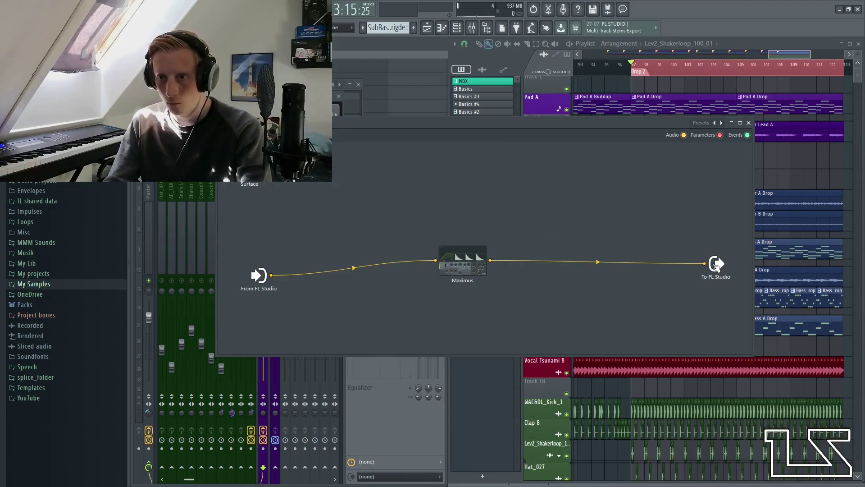
key("space")
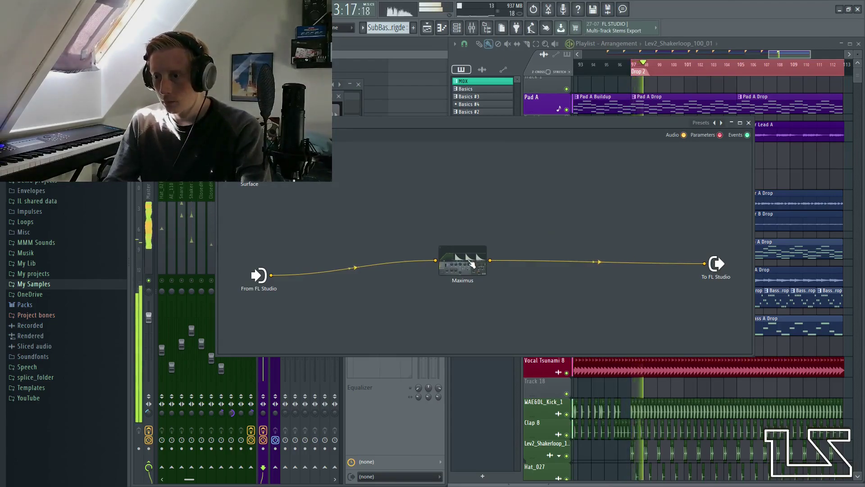
key("space")
Create two more Maximus instances in the map and stack all three vertically near the From FL Studio node.
left_click_drag(470, 264, 453, 333)
right_click(458, 202)
left_click(474, 216)
right_click(452, 276)
left_click(468, 289)
left_click_drag(456, 277, 420, 270)
left_click_drag(450, 204, 384, 197)
left_click_drag(409, 255, 373, 260)
Rename the three Maximus modules, from the uppermost down, as high, Mid and Low.
right_click(384, 200)
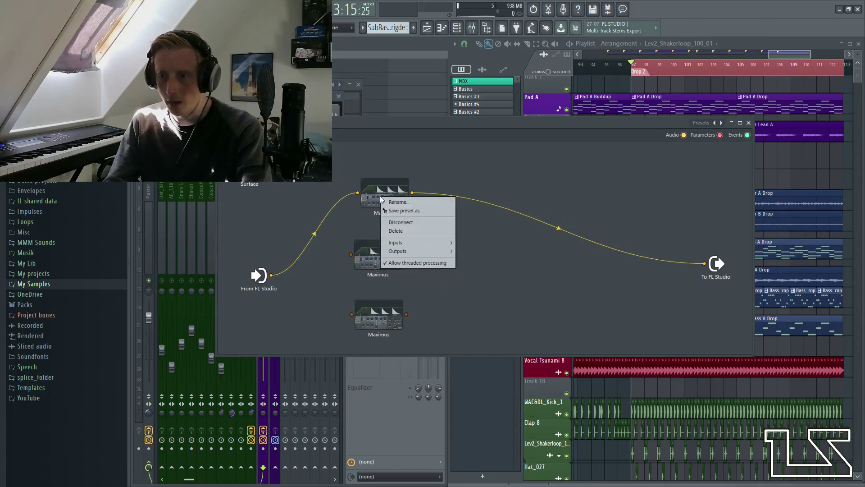
left_click(415, 204)
type("high")
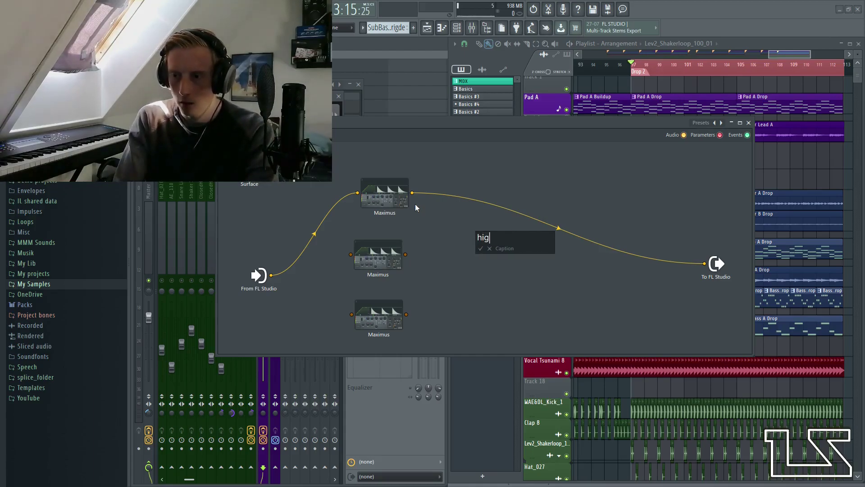
key("Return")
right_click(374, 254)
left_click(414, 257)
type("Mid")
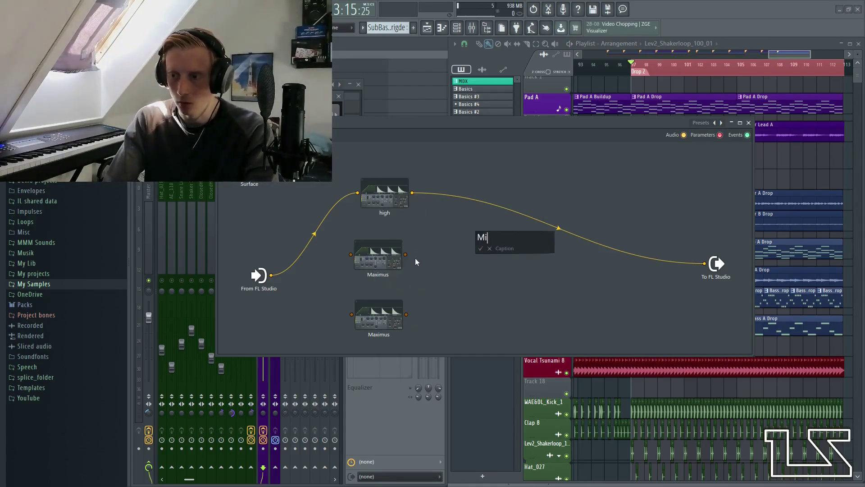
key("Return")
right_click(384, 320)
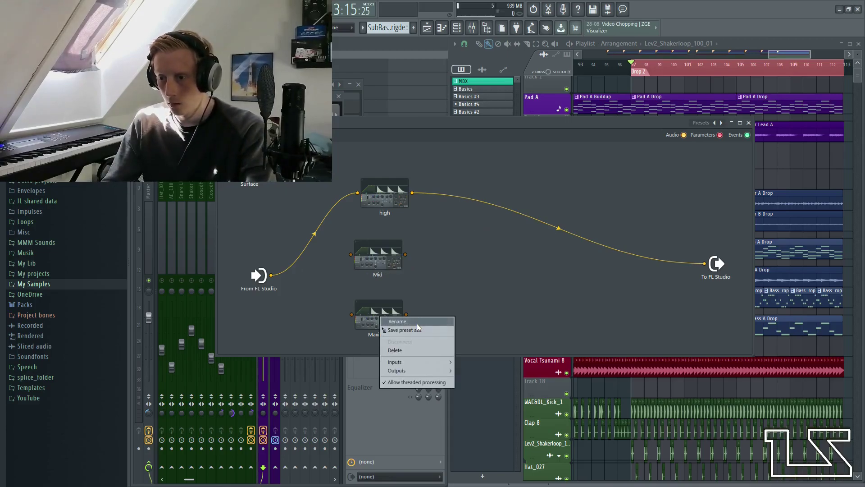
left_click(417, 323)
type("Low")
key("Return")
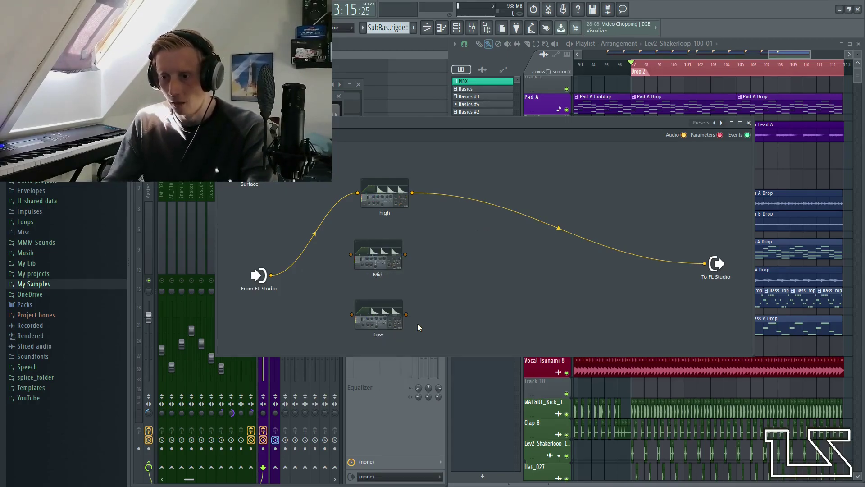
Wire the Mid and Low modules in parallel between From FL Studio and To FL Studio, and play the drop.
left_click_drag(270, 275, 352, 314)
left_click_drag(405, 255, 704, 264)
left_click_drag(406, 314, 704, 264)
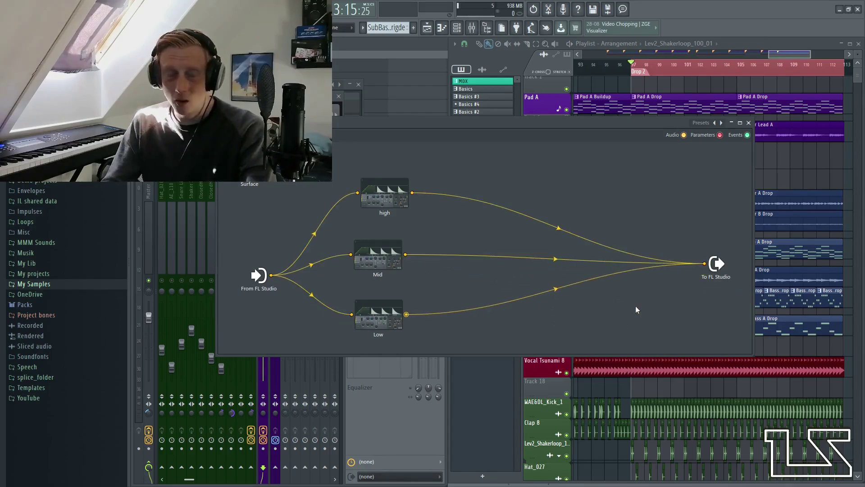
key("space")
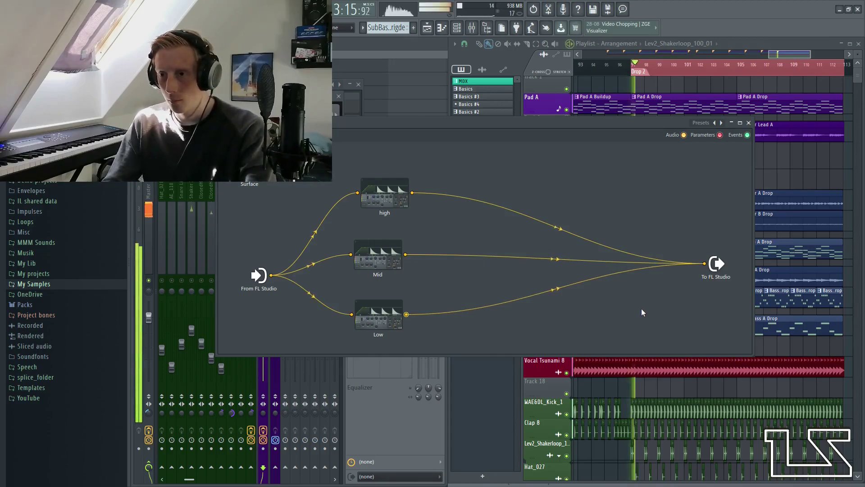
key("space")
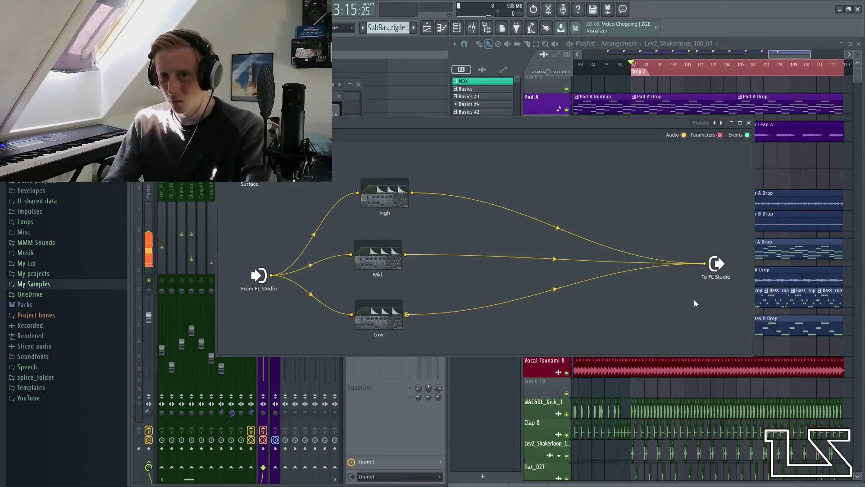
Show the bands view in the high module's Maximus and solo its HIGH band.
double_click(382, 200)
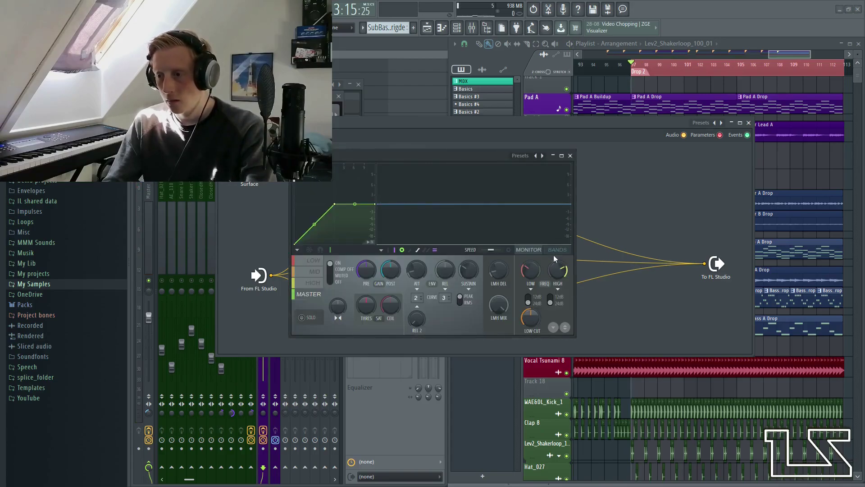
left_click(555, 251)
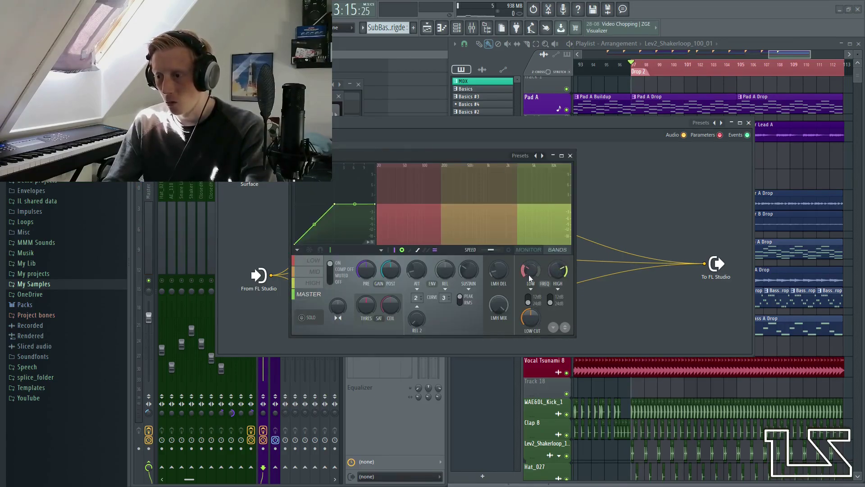
left_click(311, 284)
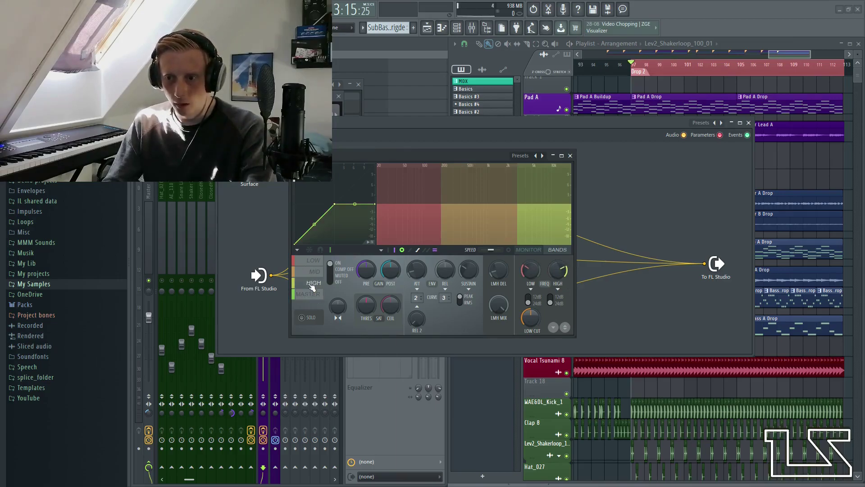
left_click(307, 314)
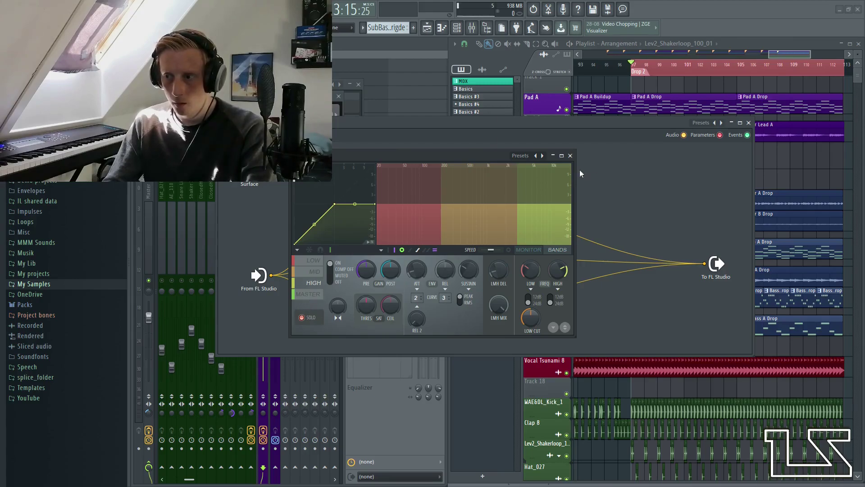
left_click(570, 155)
Solo the MID band in the Mid module and the LOW band in the Low module.
left_click(378, 262)
left_click(314, 272)
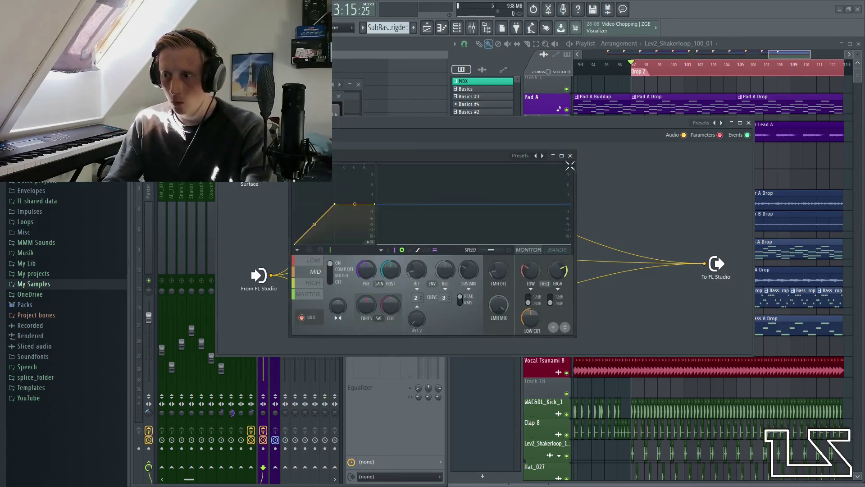
left_click(570, 156)
left_click(375, 329)
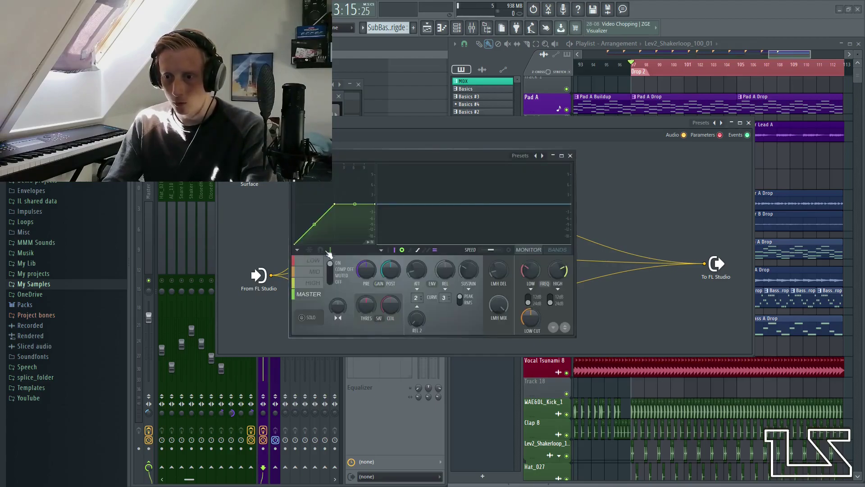
left_click(306, 319)
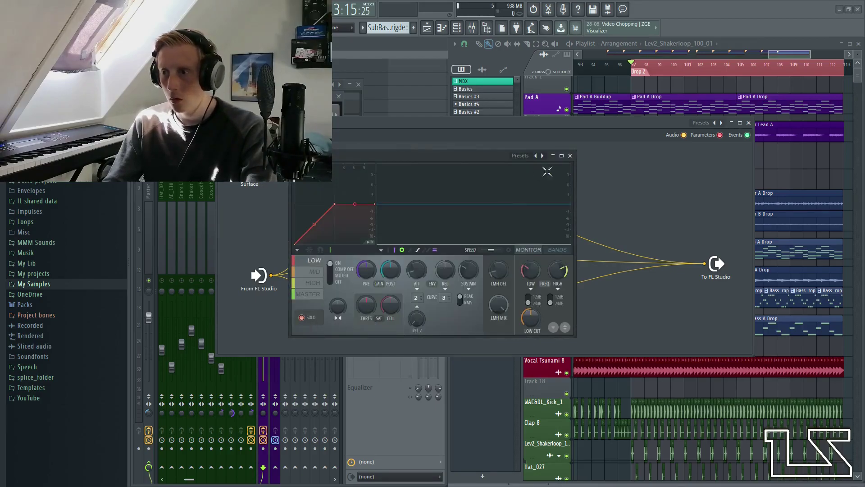
left_click(570, 155)
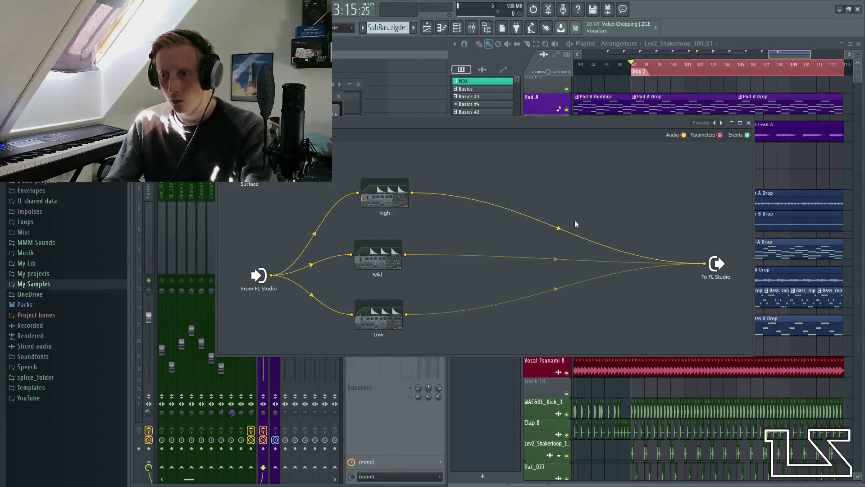
Audition the high, Mid and Low outputs one at a time by turning down the other modules' output connections.
key("space")
key("space")
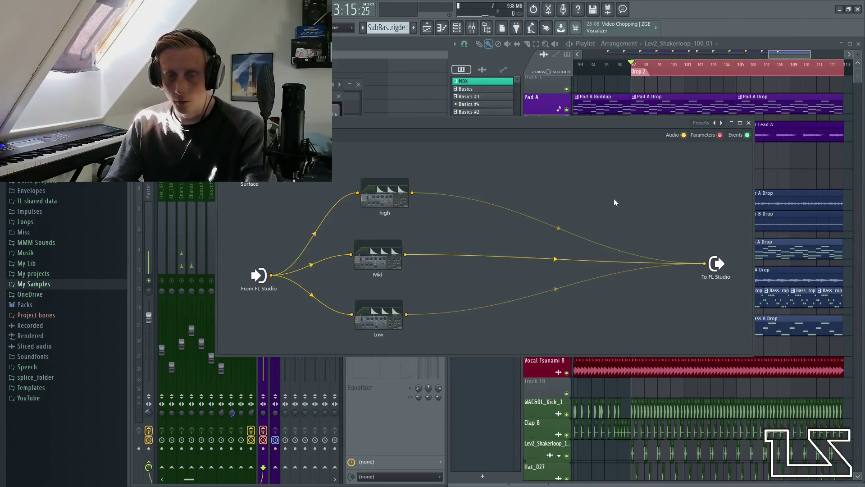
key("space")
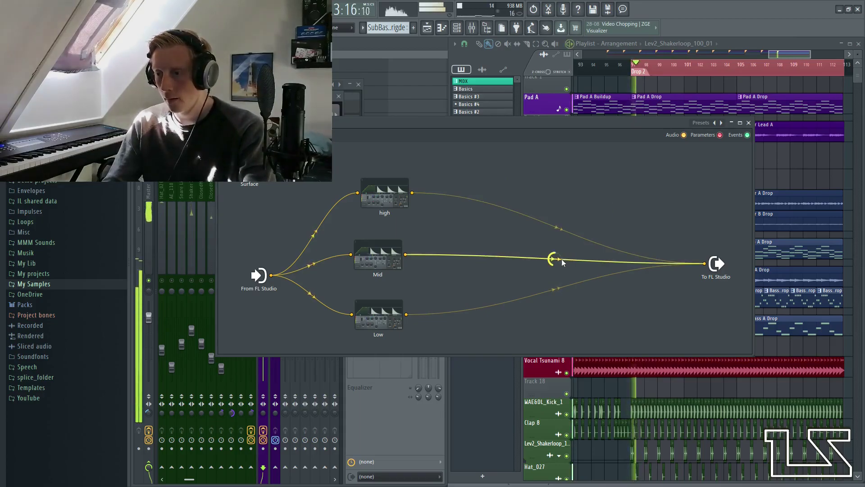
key("space")
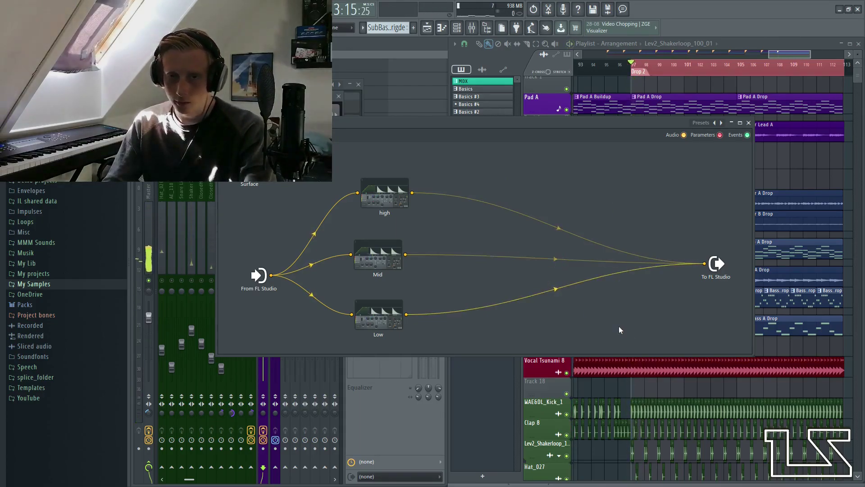
Audition the Low band alone, restore the high and Mid output connections to full level, and play all three bands together.
key("space")
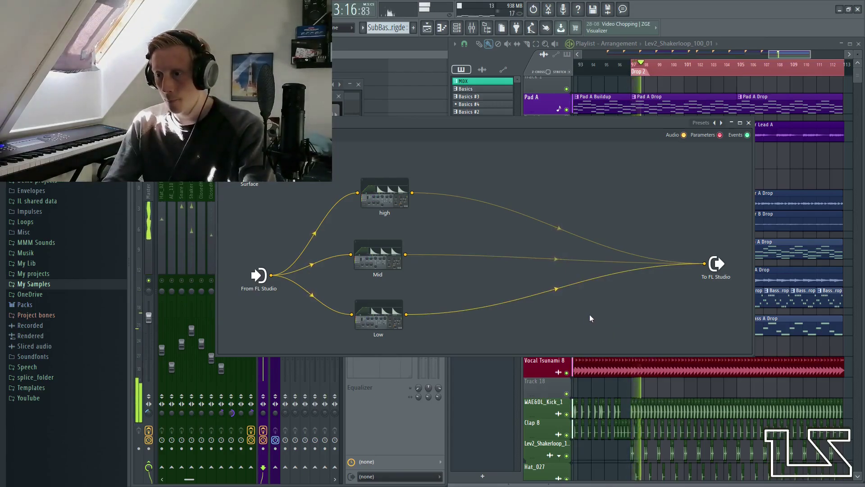
key("space")
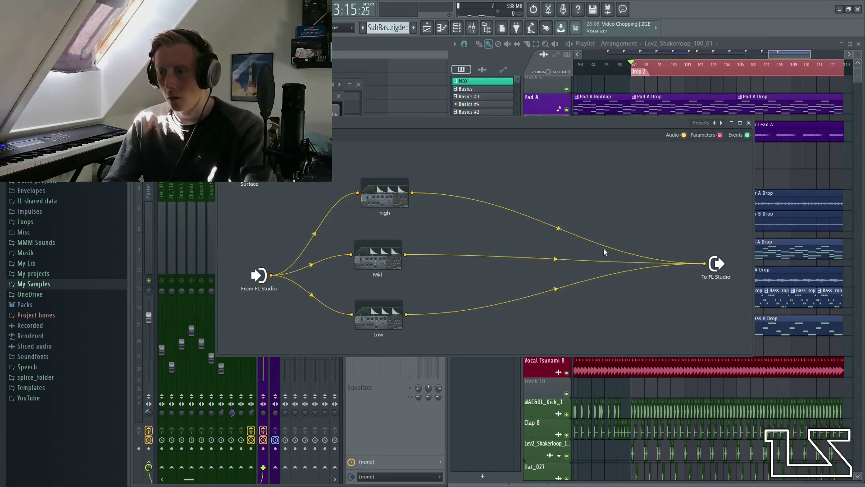
key("space")
key("space")
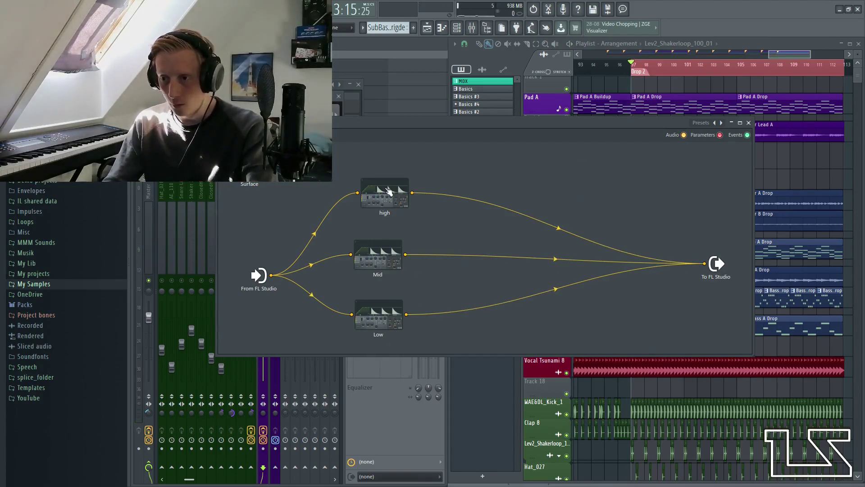
Raise the high crossover frequency in the high module's Maximus to 78% and copy that value to the Mid module.
double_click(377, 256)
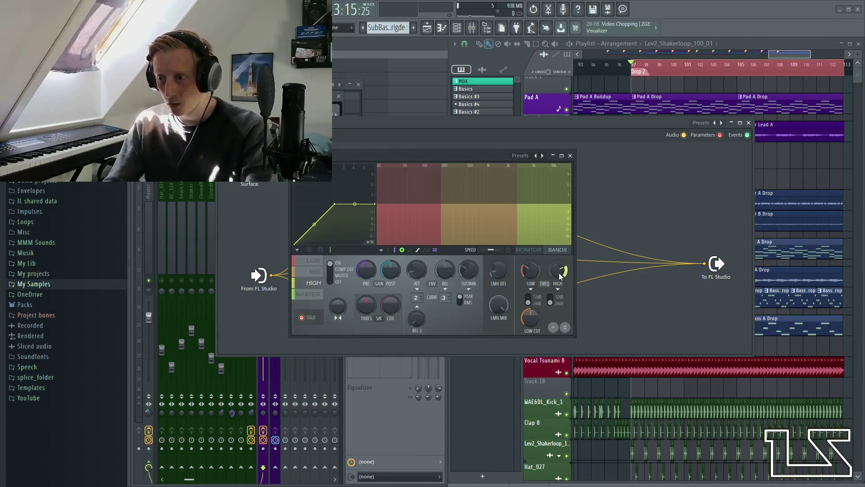
left_click_drag(558, 270, 558, 263)
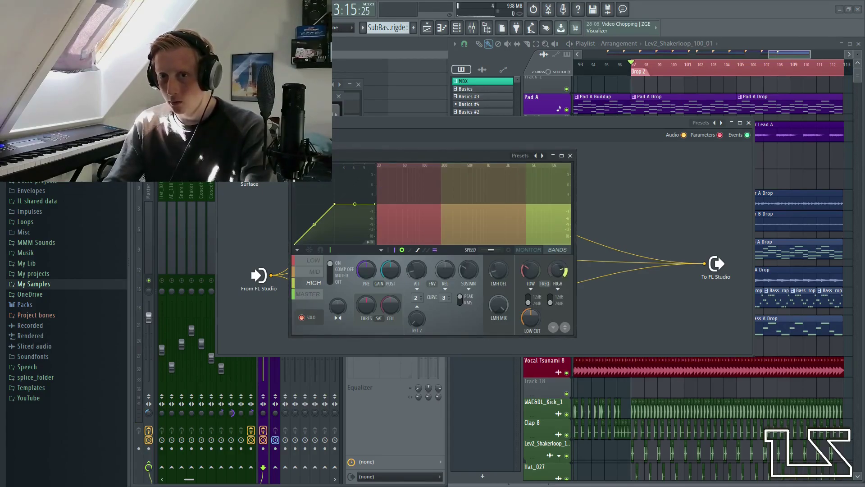
right_click(560, 273)
left_click(579, 296)
key("Escape")
double_click(384, 250)
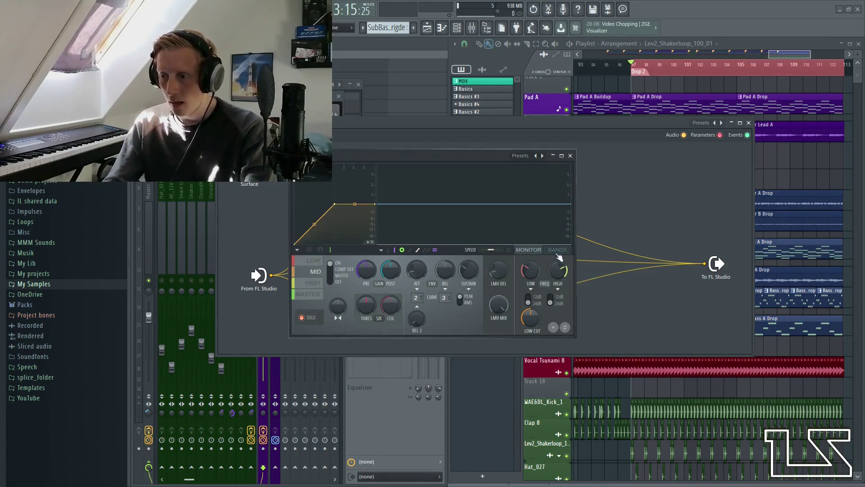
right_click(555, 269)
left_click(576, 305)
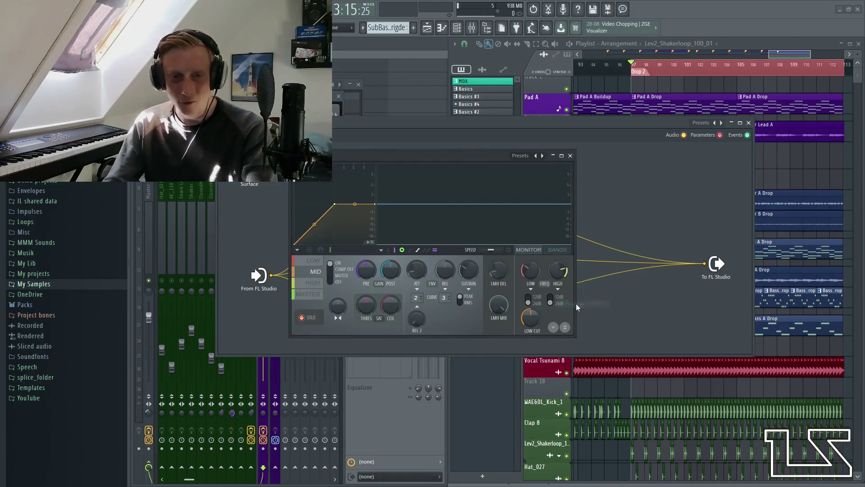
left_click(570, 156)
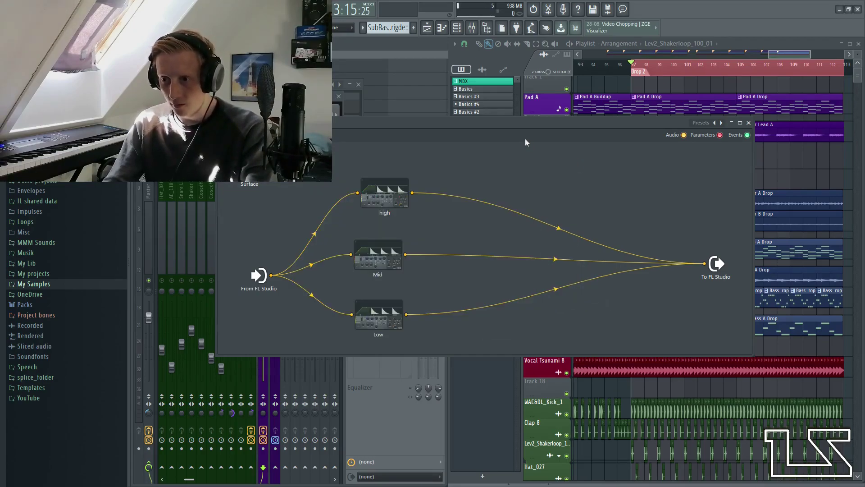
Set the low crossover frequency in the Low module's Maximus to 22% and copy that value to the Mid module.
double_click(390, 317)
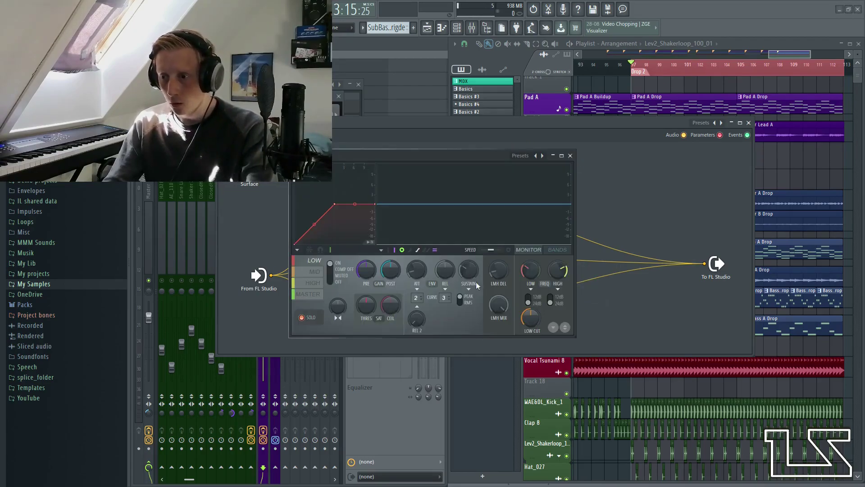
left_click_drag(531, 270, 530, 277)
right_click(533, 273)
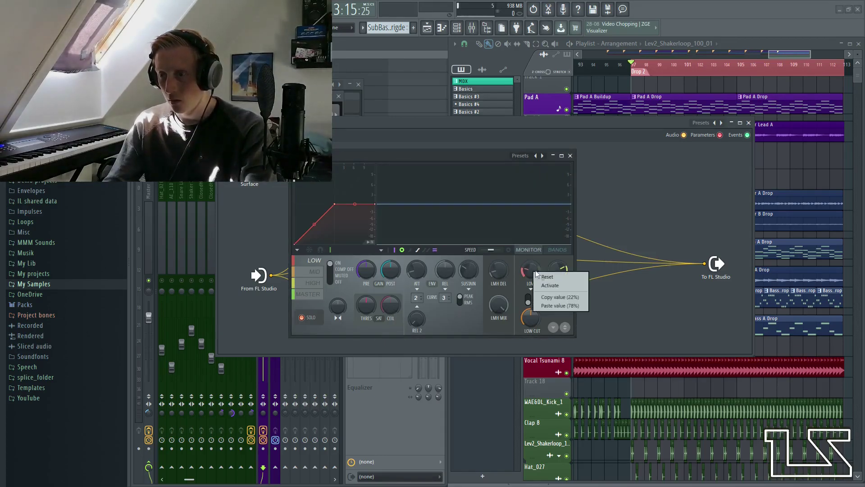
left_click(548, 297)
left_click(570, 155)
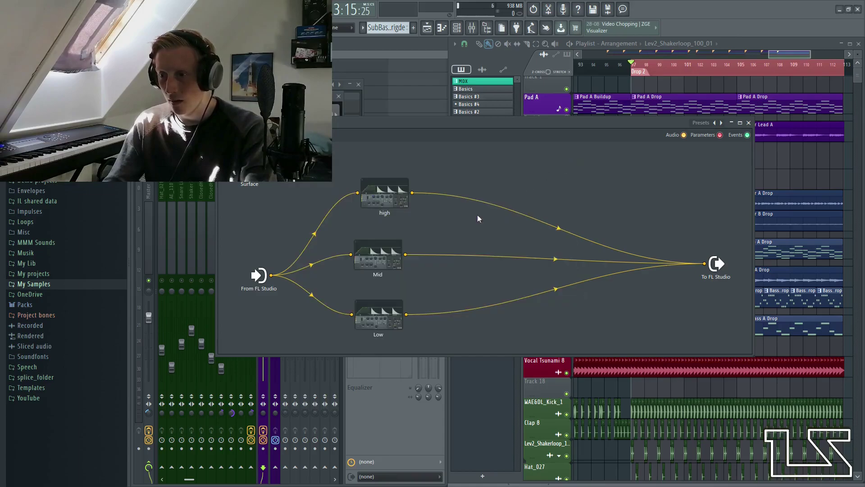
left_click(379, 260)
right_click(527, 273)
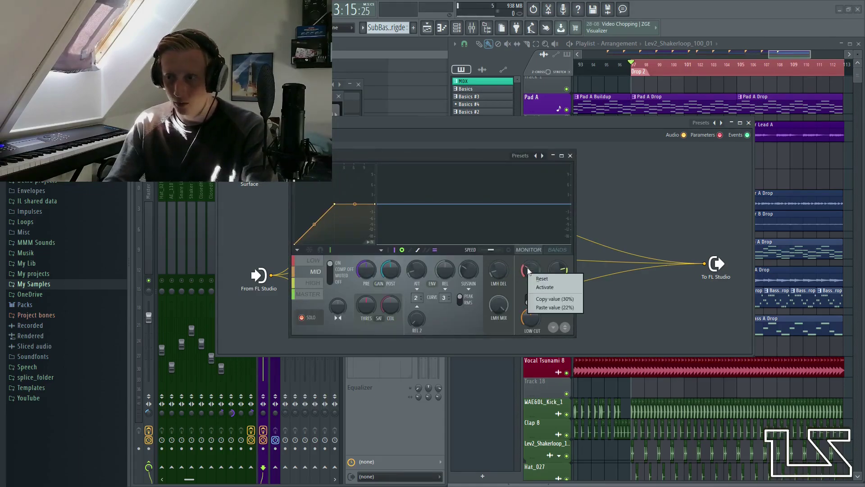
left_click(547, 308)
left_click(570, 155)
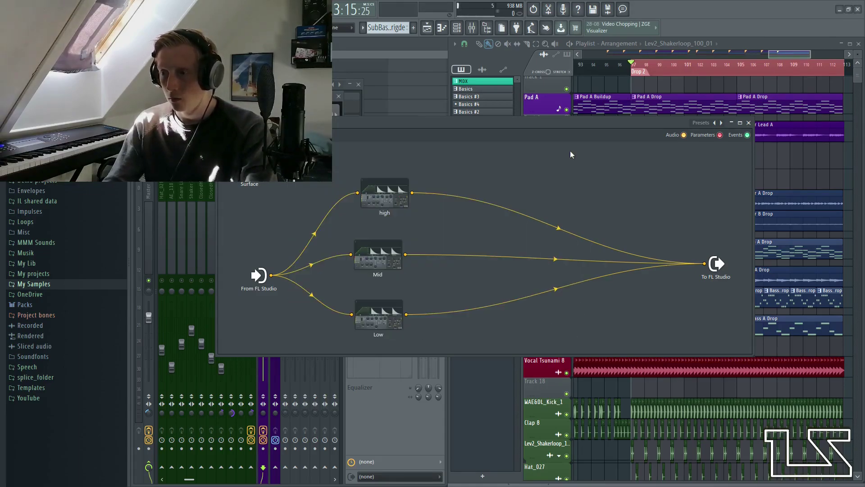
Play the drop through the matched crossovers with the mixer in view, and bring the Patcher window back to the front.
left_click(392, 420)
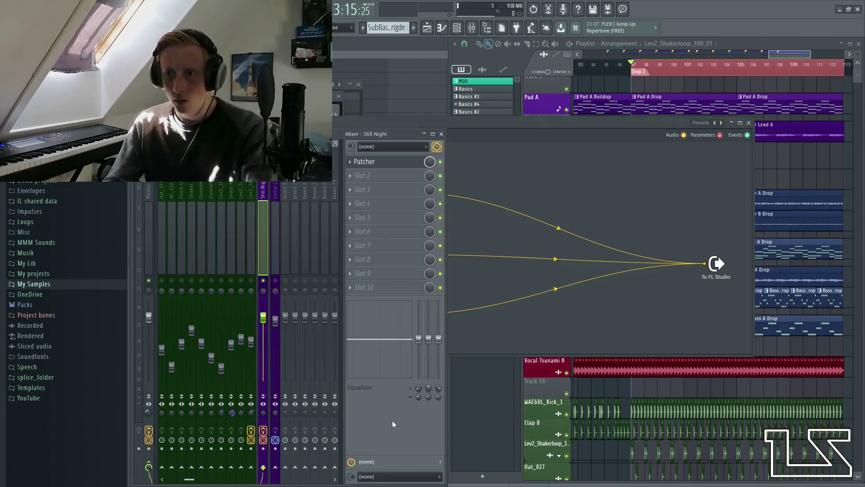
key("space")
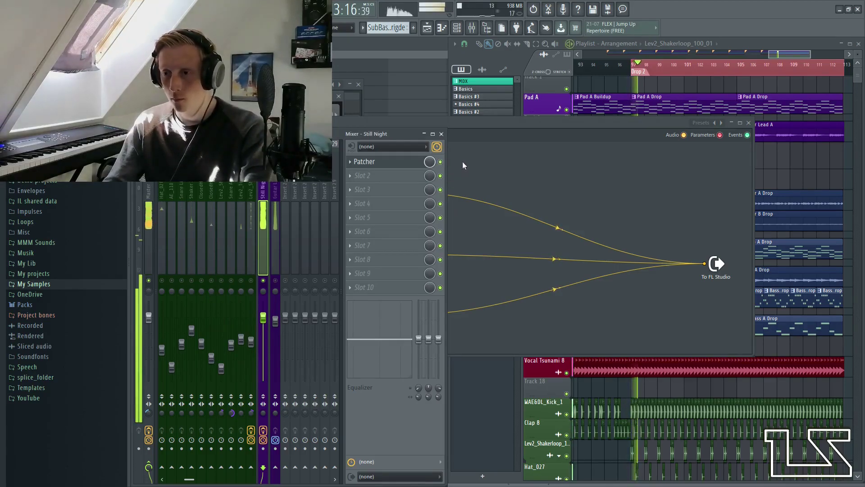
left_click(503, 124)
key("space")
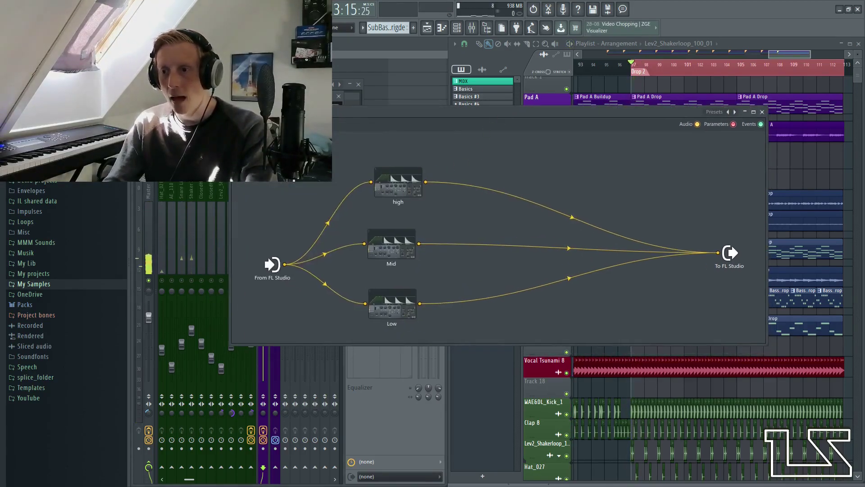
Rearrange the high, Mid and Low modules into an evenly spaced column closer to the From FL Studio node.
left_click_drag(398, 183, 383, 179)
left_click_drag(391, 243, 380, 243)
left_click_drag(387, 310, 383, 315)
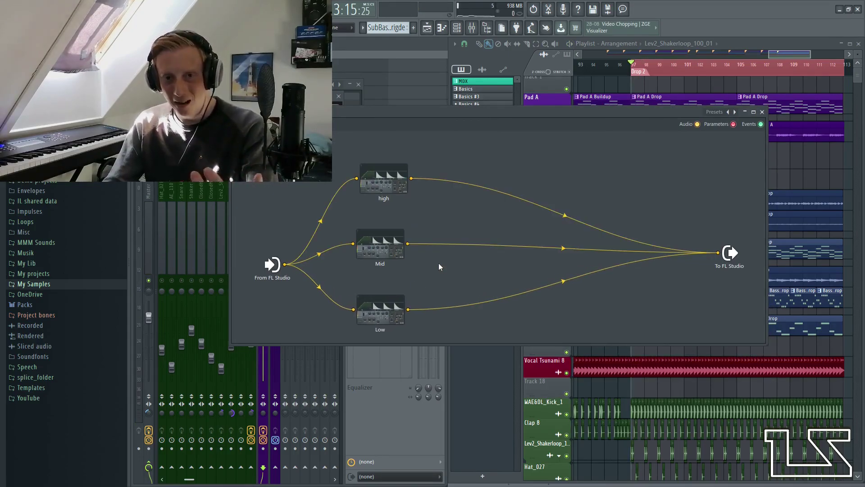
Insert Fruity Blood Overdrive after the Mid module's output and place it in line with that module.
right_click(408, 244)
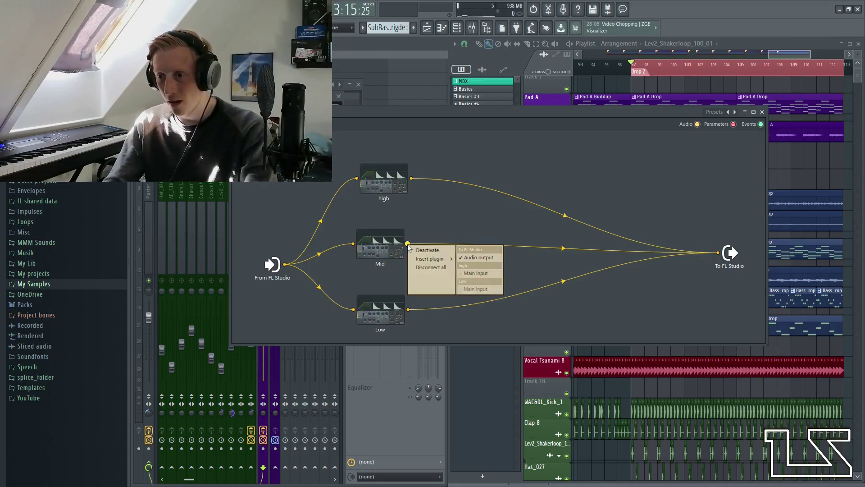
mouse_move(430, 260)
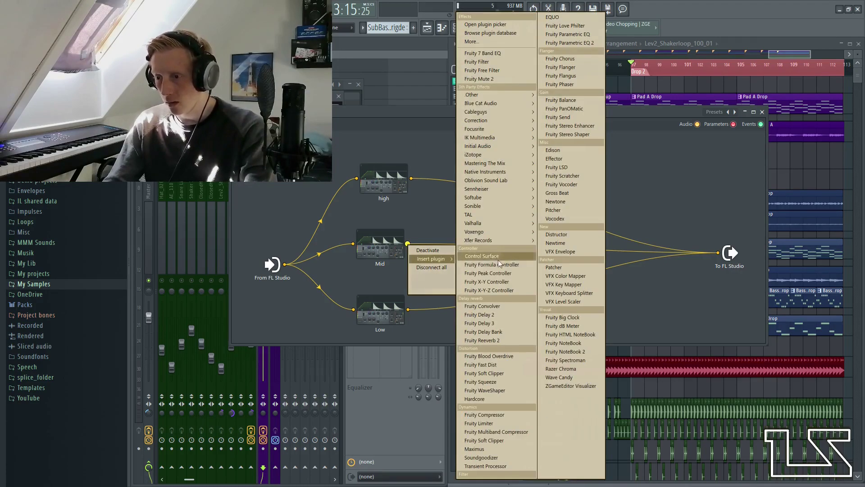
left_click(496, 355)
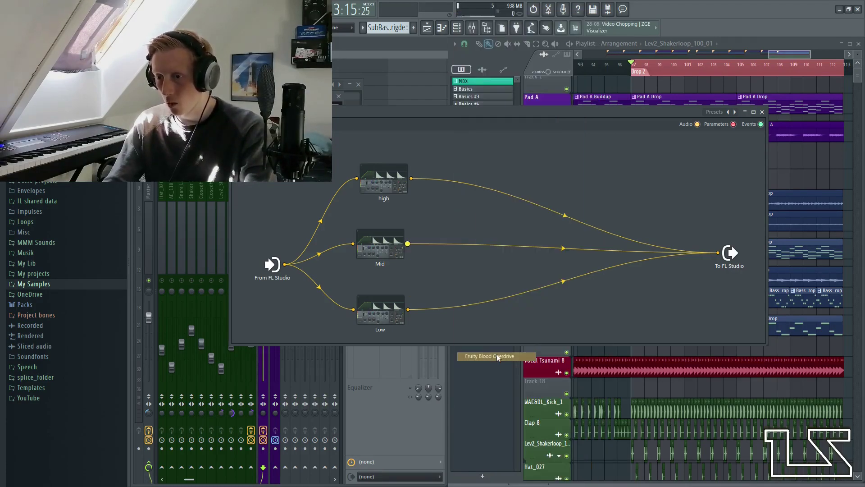
left_click_drag(479, 235, 476, 253)
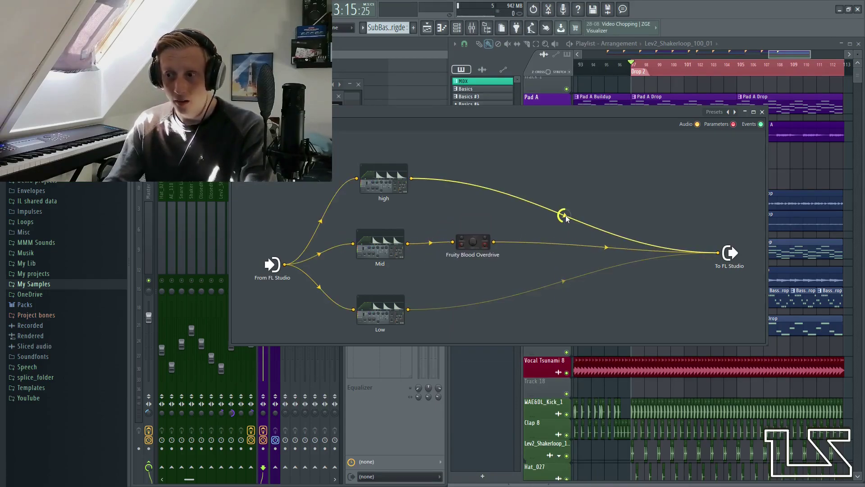
Raise the pre amp and lower the post gain in Fruity Blood Overdrive while auditioning the Mid band without high and Low.
double_click(476, 244)
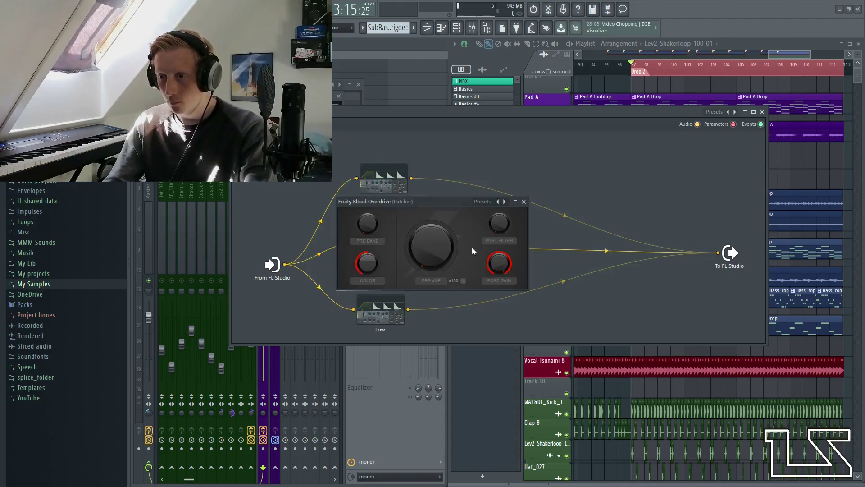
key("space")
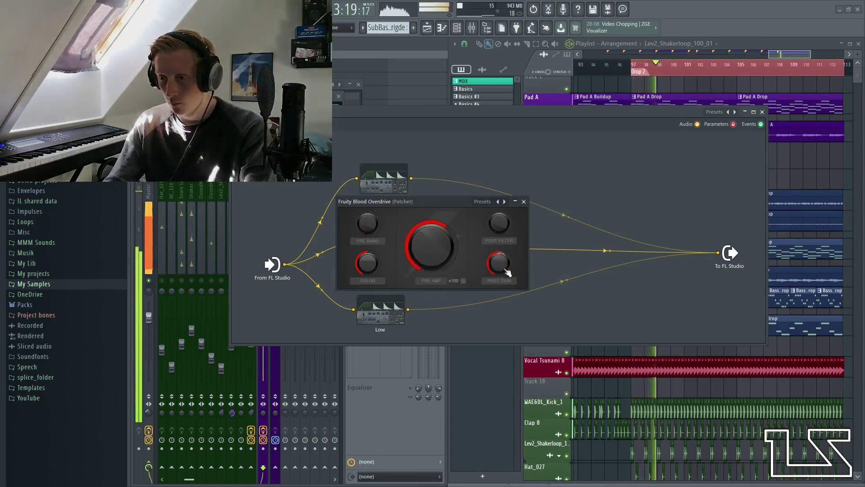
left_click(464, 281)
left_click(463, 282)
left_click_drag(505, 264, 505, 267)
left_click(523, 201)
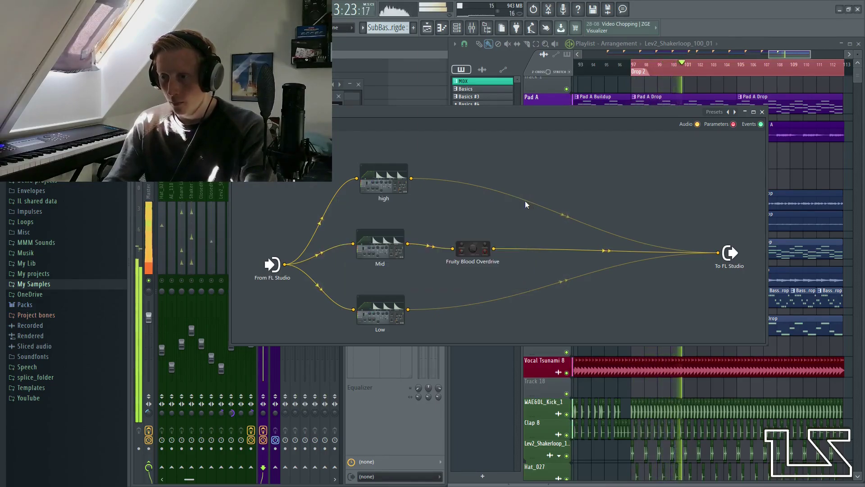
key("space")
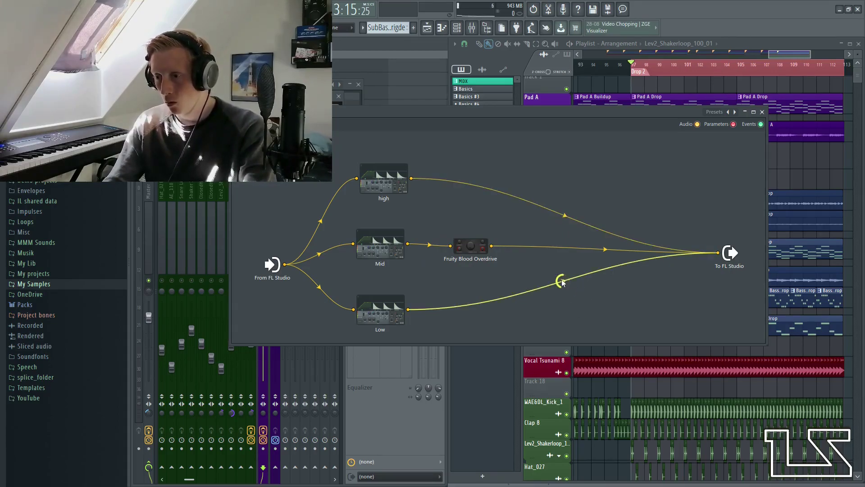
Reduce the overdrive's pre amp slightly during playback of all three bands, and audition the combined sound again.
key("space")
left_click(470, 247)
scroll(440, 247, "down", 3)
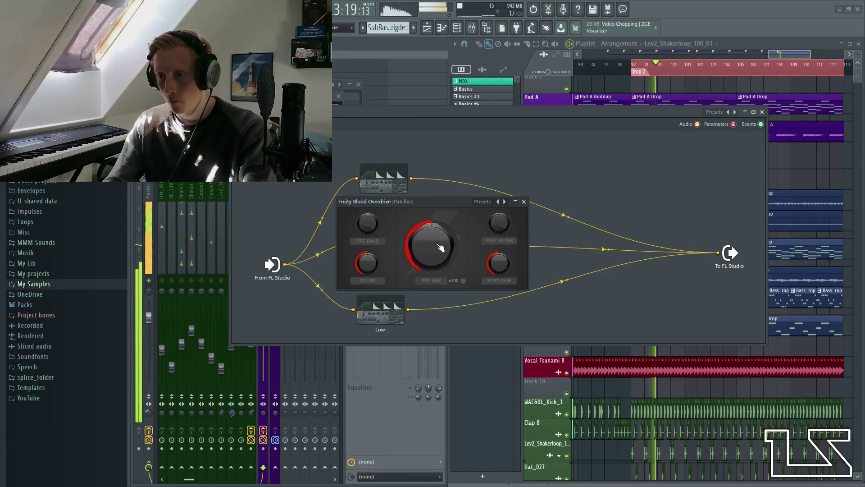
left_click(524, 201)
key("space")
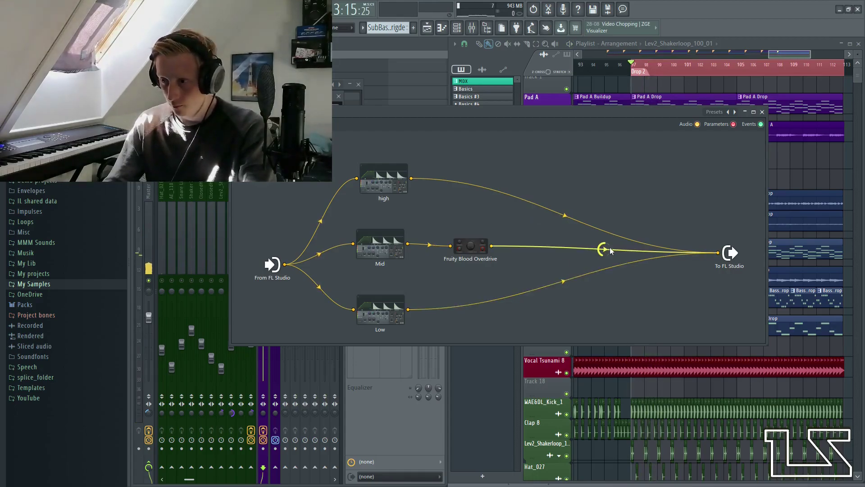
key("space")
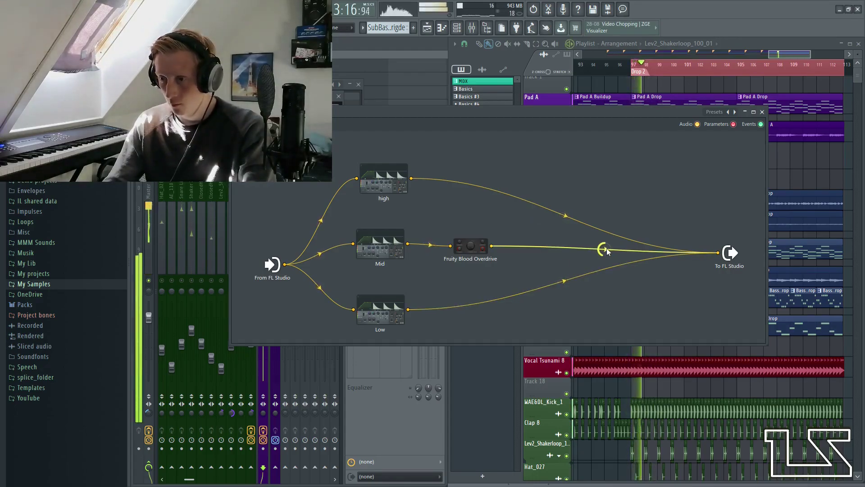
key("space")
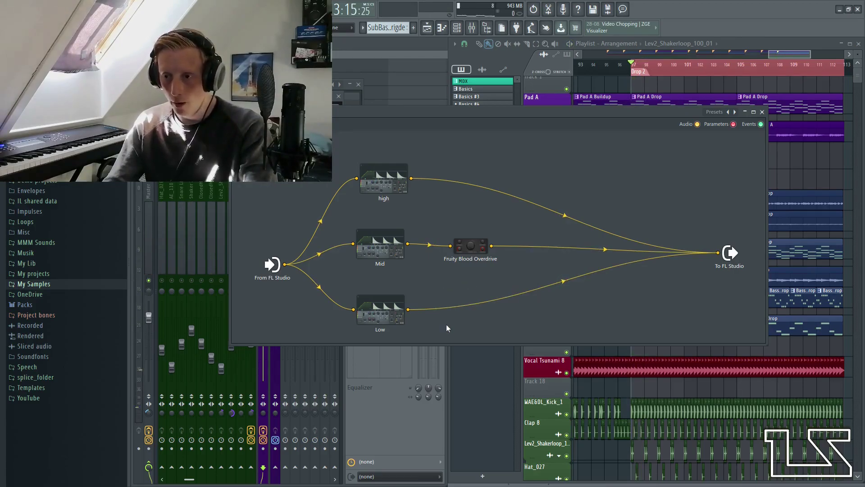
Insert Fruity Stereo Enhancer after the Low module's output and place it in line with that module.
right_click(409, 310)
mouse_move(428, 324)
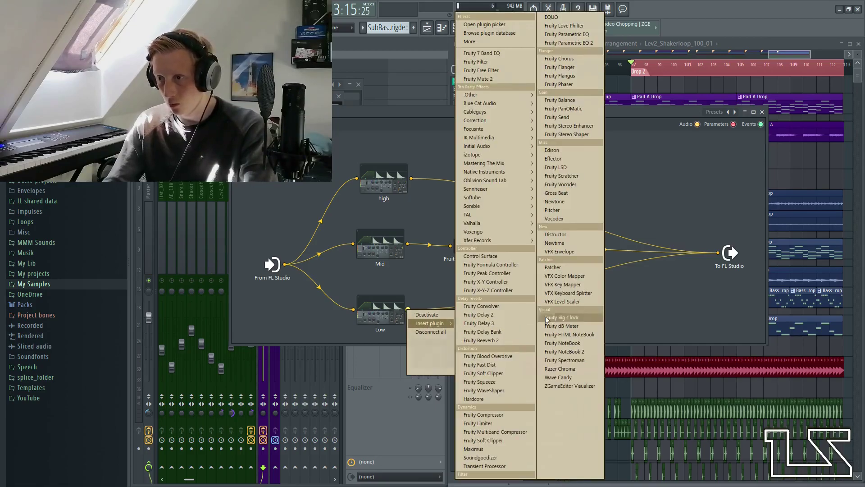
left_click(578, 126)
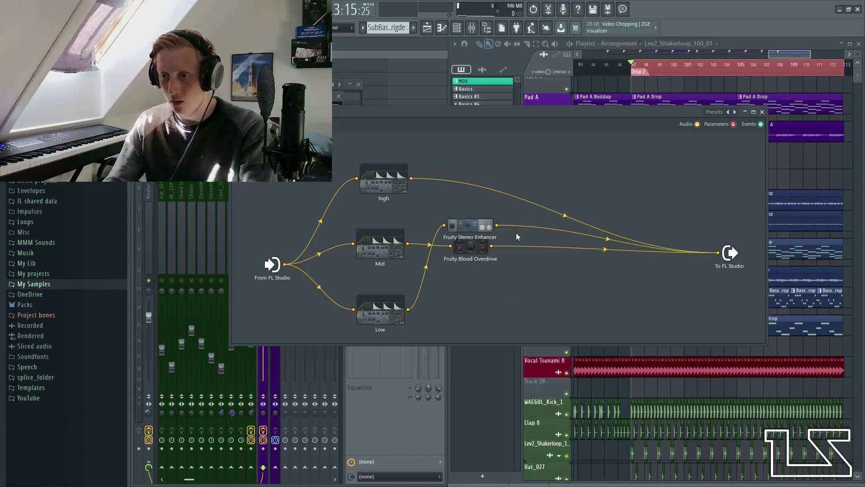
mouse_move(477, 229)
left_mouse_down()
mouse_move(461, 303)
mouse_move(474, 310)
left_mouse_up()
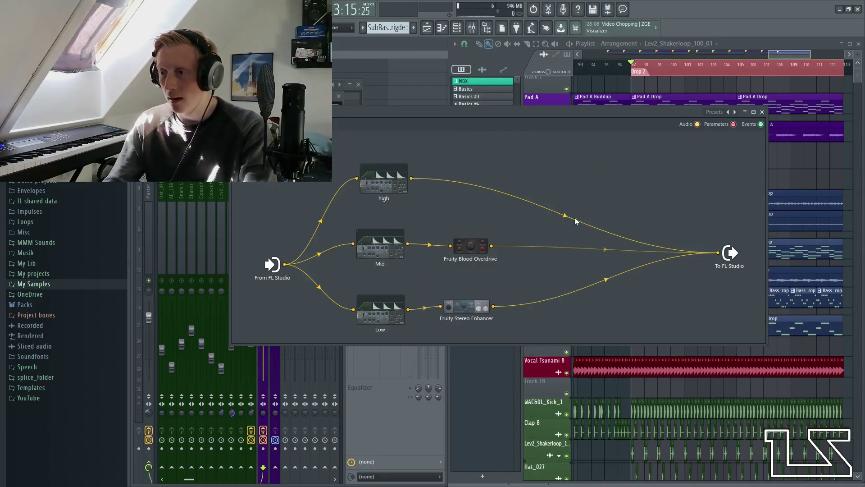
Adjust the stereo separation in the Low band's Fruity Stereo Enhancer while auditioning the Low band alone.
left_click(468, 306)
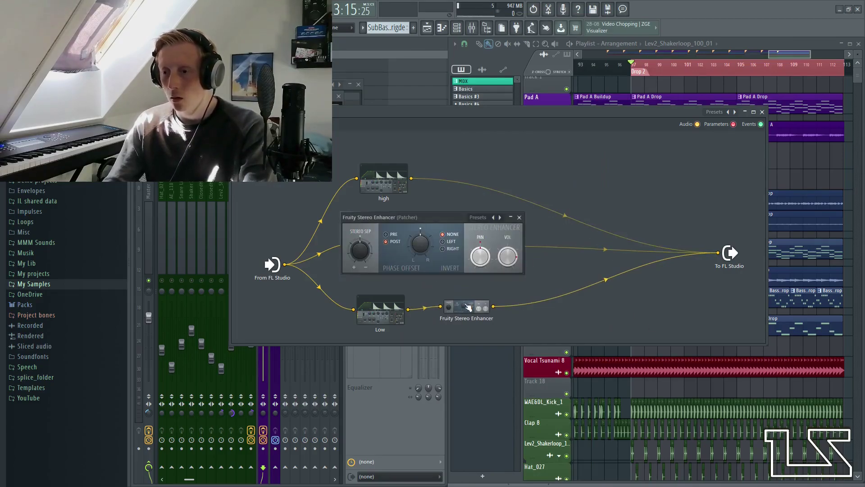
left_click_drag(370, 216, 383, 219)
key("space")
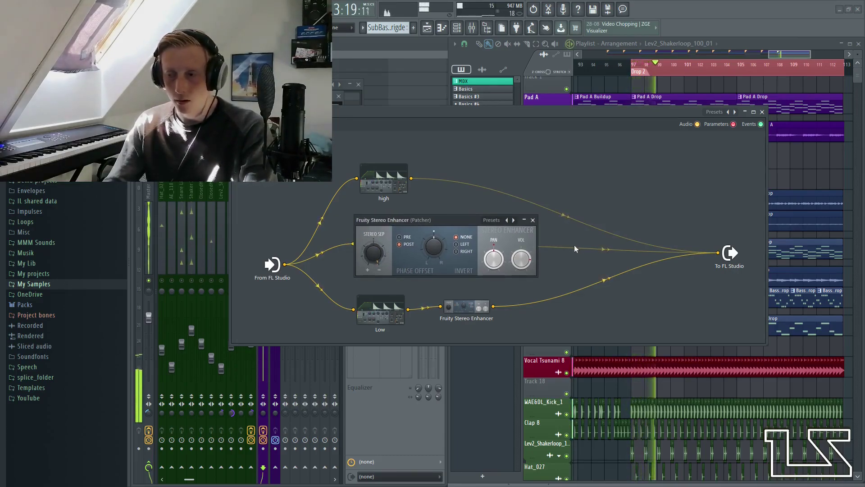
left_click(533, 220)
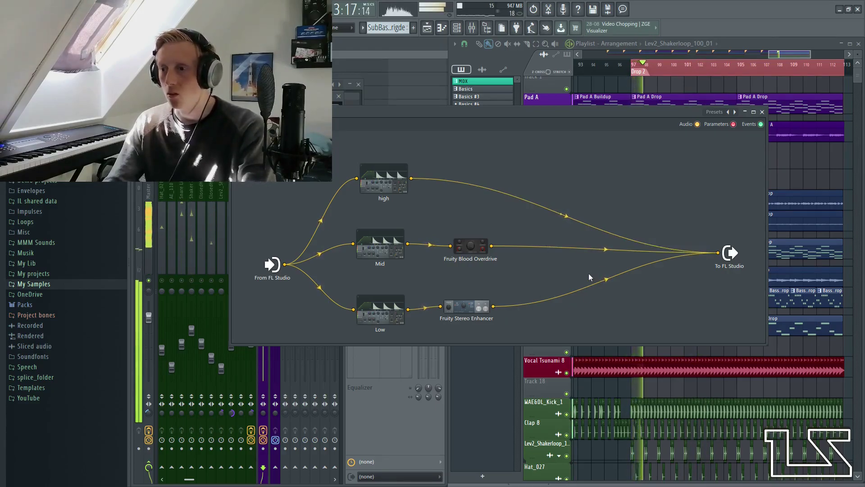
Finish auditioning all three processed bands together and close the Patcher window.
key("space")
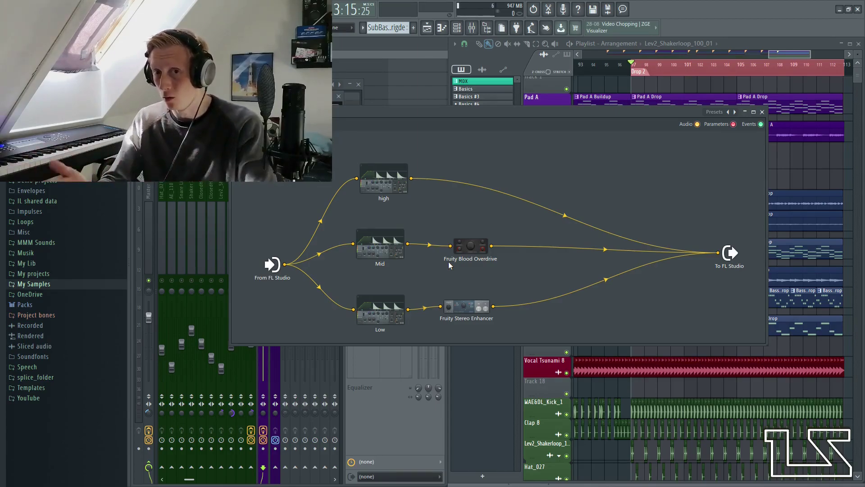
left_click(762, 112)
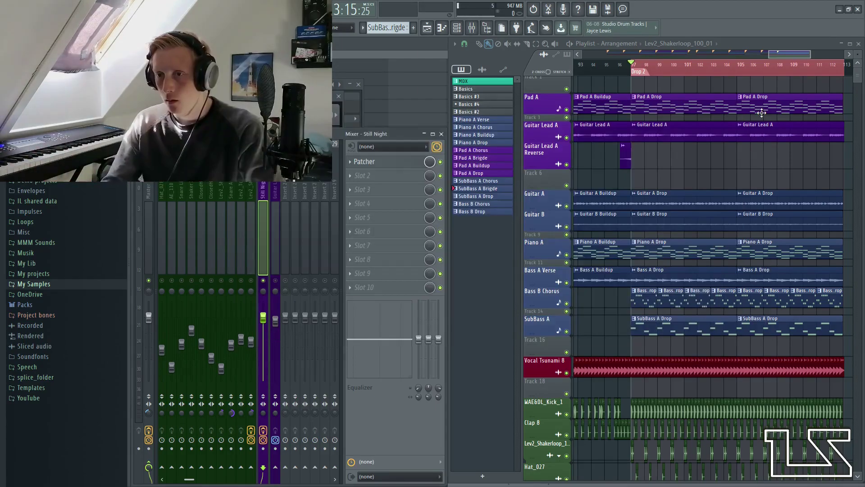